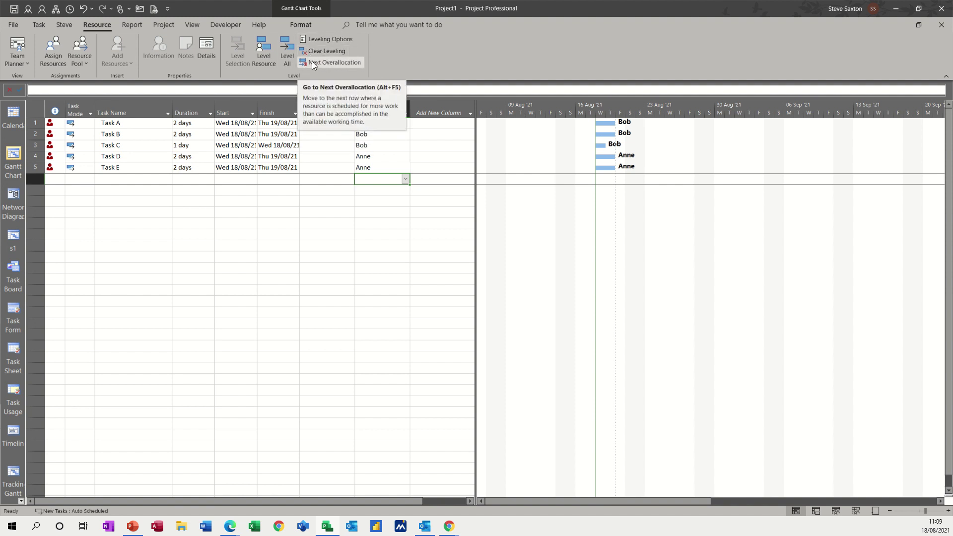
Jump to the next overallocation and level only the selected Task A and Task B.
click(311, 61)
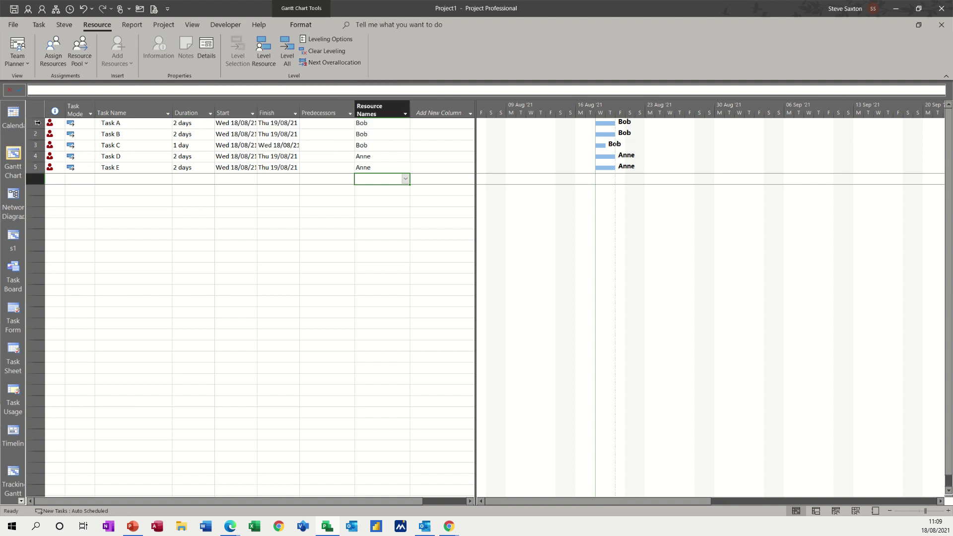
drag(36, 122, 34, 132)
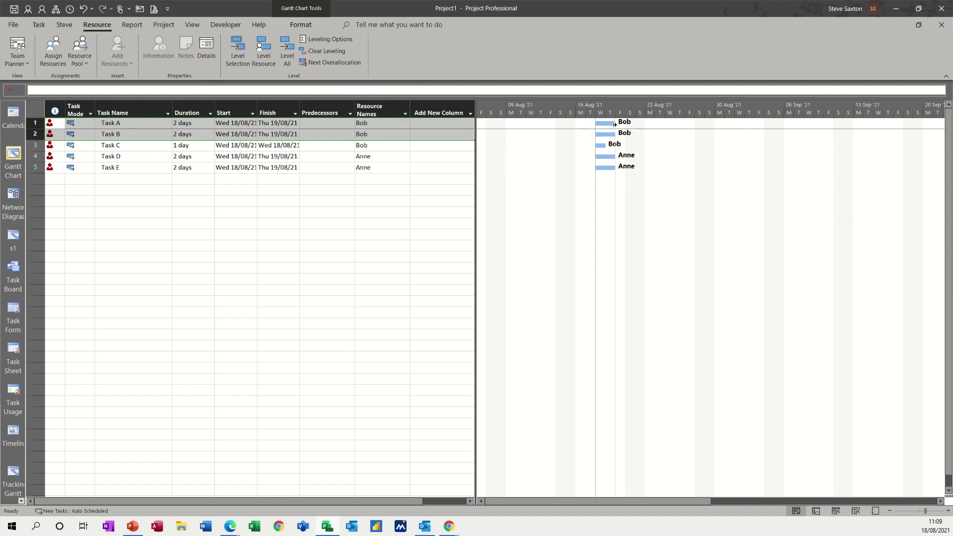
click(238, 56)
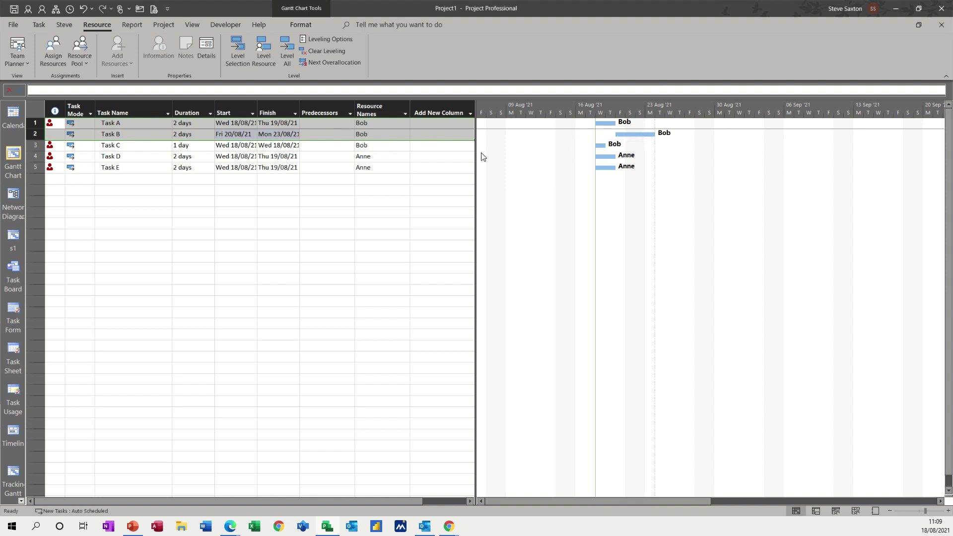
Clear the levelling for the entire project.
mouse_move(52, 122)
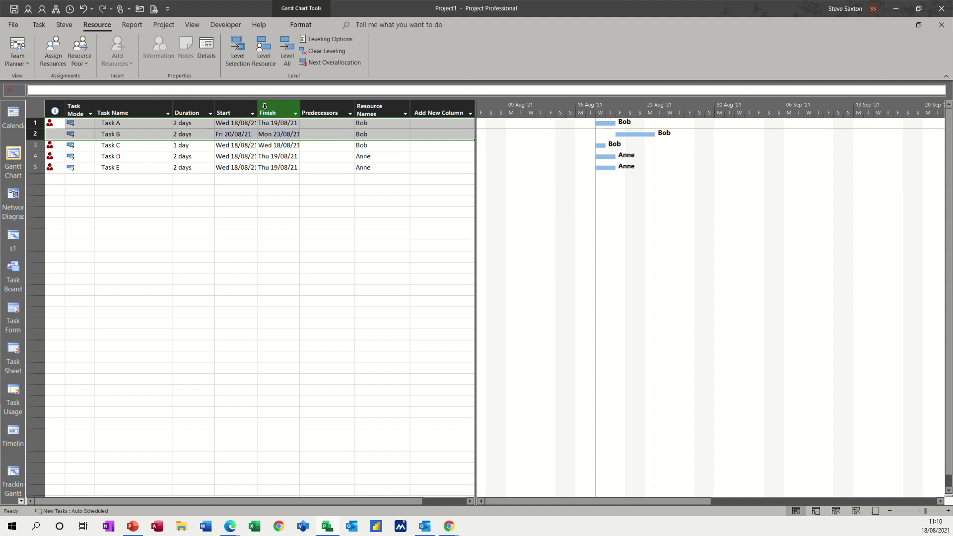
click(318, 52)
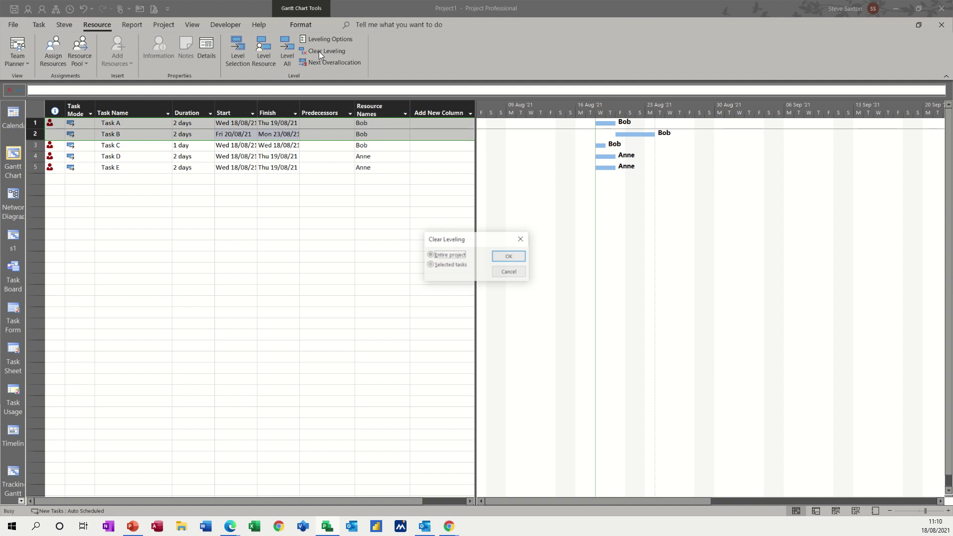
click(504, 258)
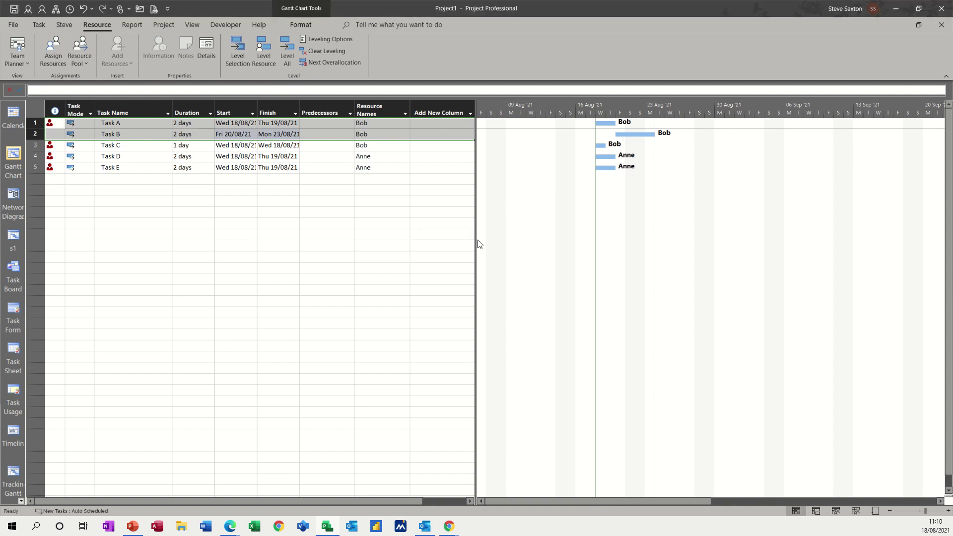
Level Bob's assignments from Task B, moving Task B to 20/08–23/08 and Task C to 24/08.
click(141, 135)
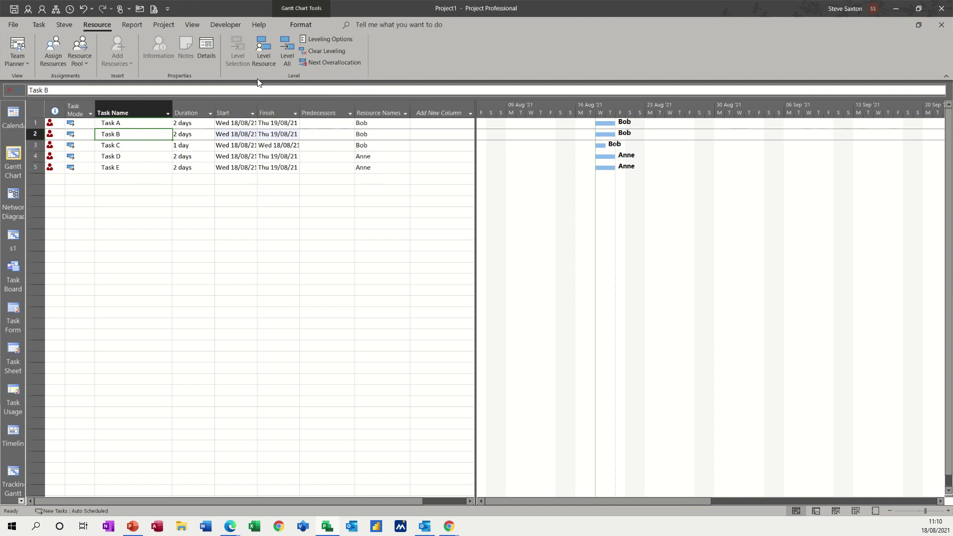
click(263, 47)
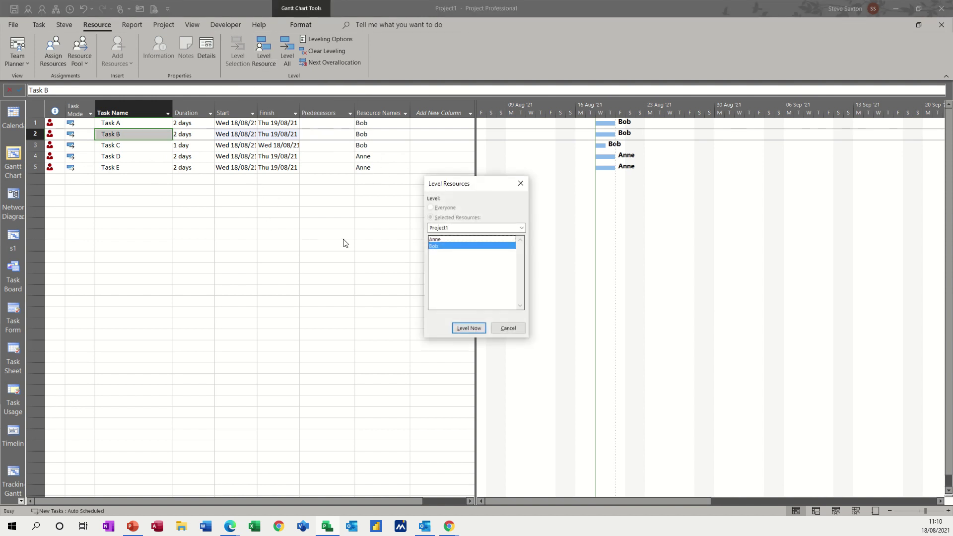
click(467, 328)
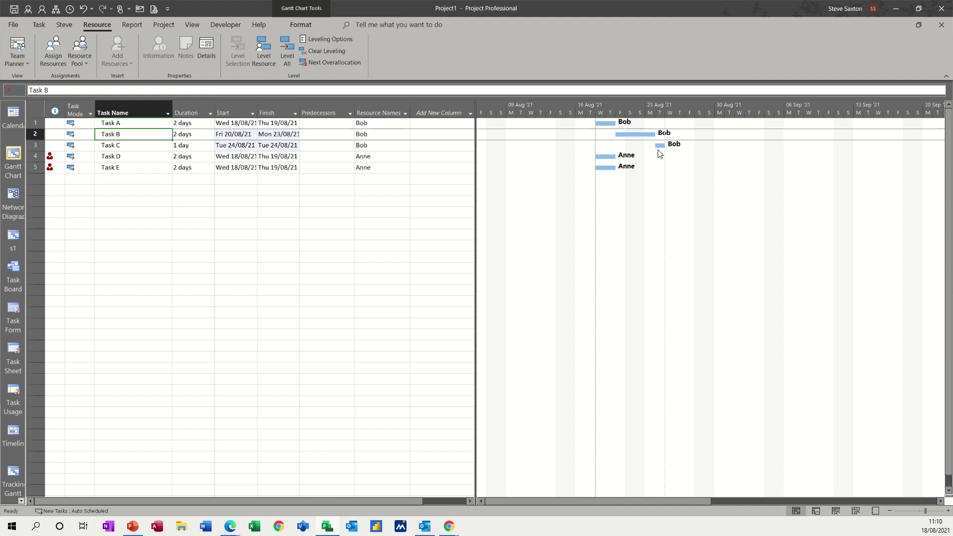
Clear levelling, run Level All on every resource, then clear all levelling for the entire project again.
click(320, 51)
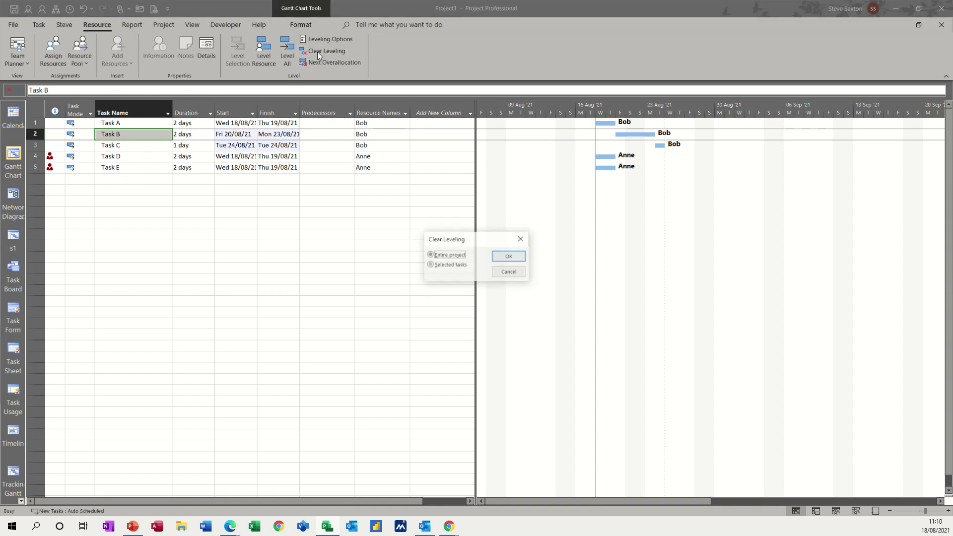
click(501, 258)
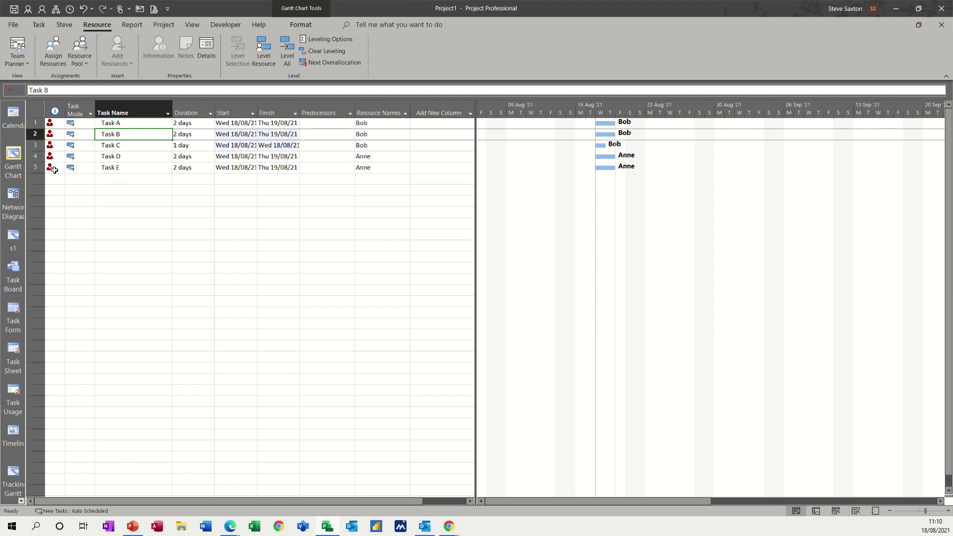
click(285, 49)
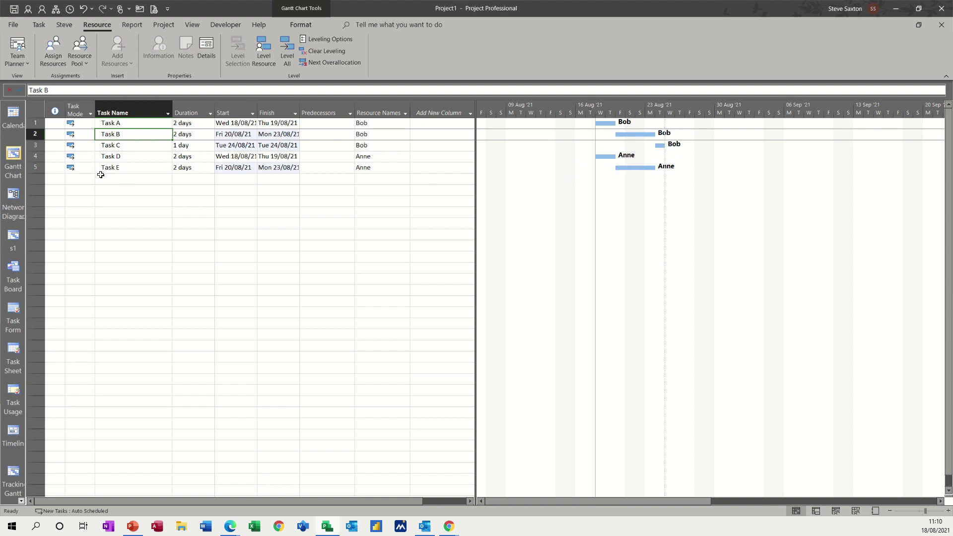
click(323, 51)
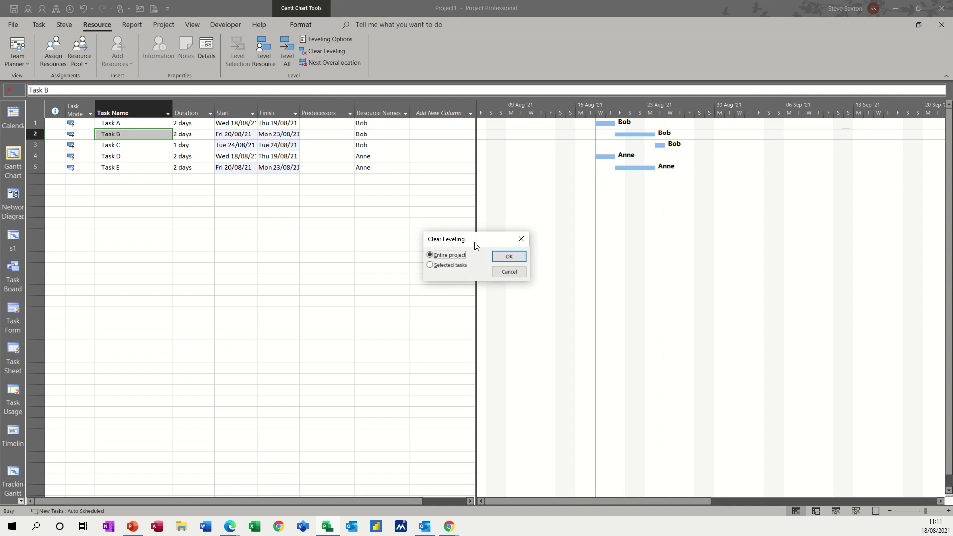
click(501, 258)
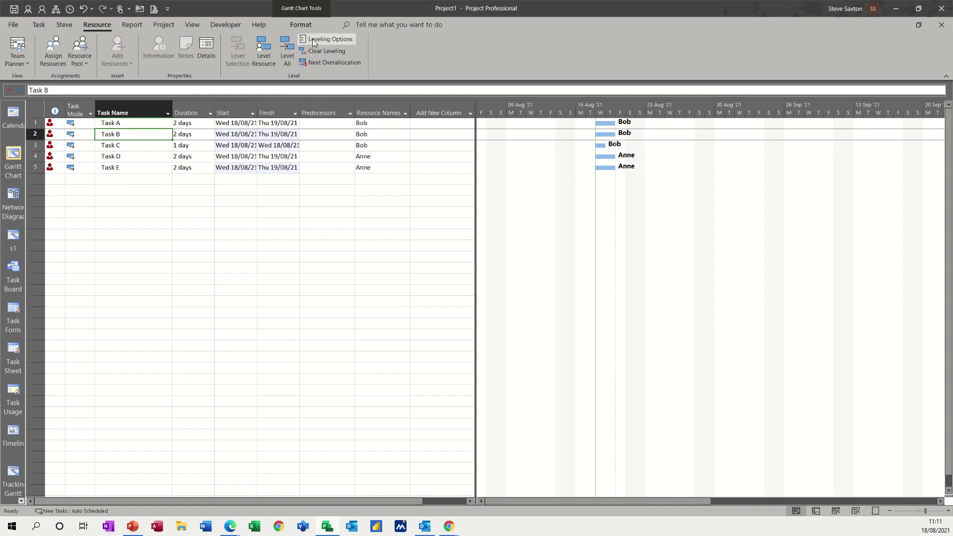
In Leveling Options, review the Day by Day overallocation basis and the levelling order choices.
click(329, 38)
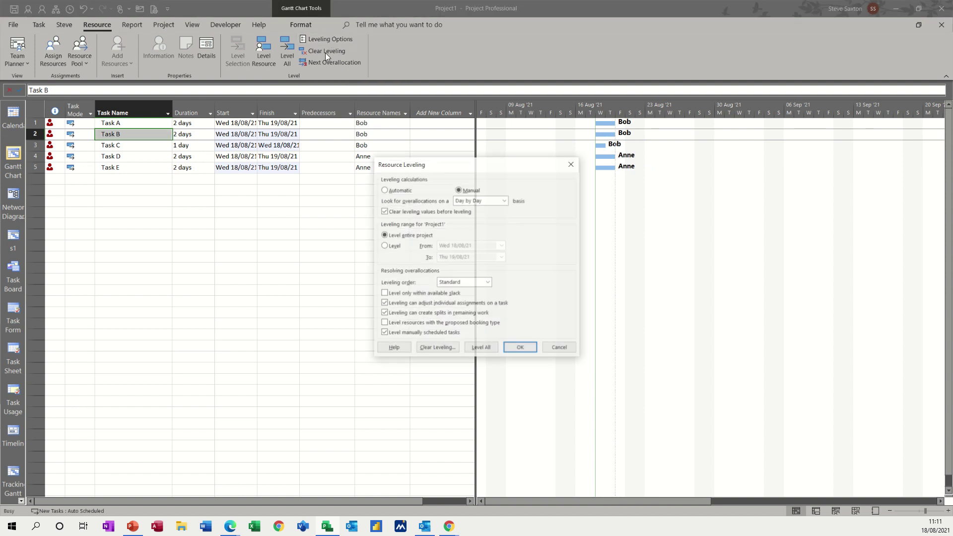
drag(419, 167, 356, 150)
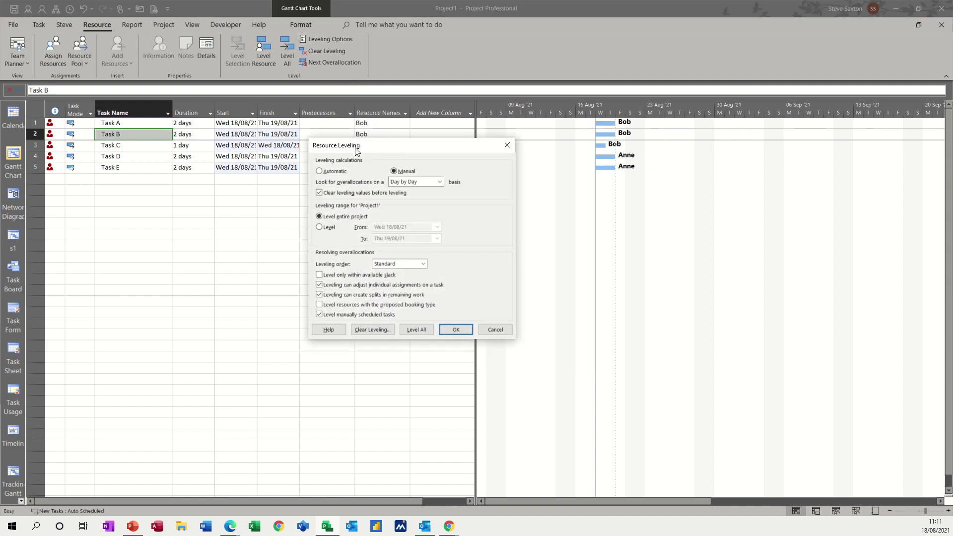
click(439, 182)
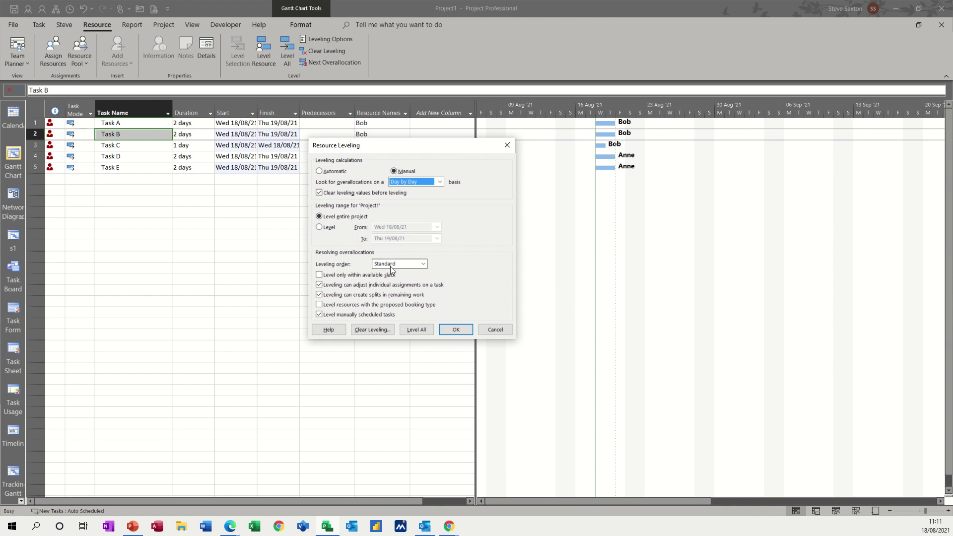
click(423, 263)
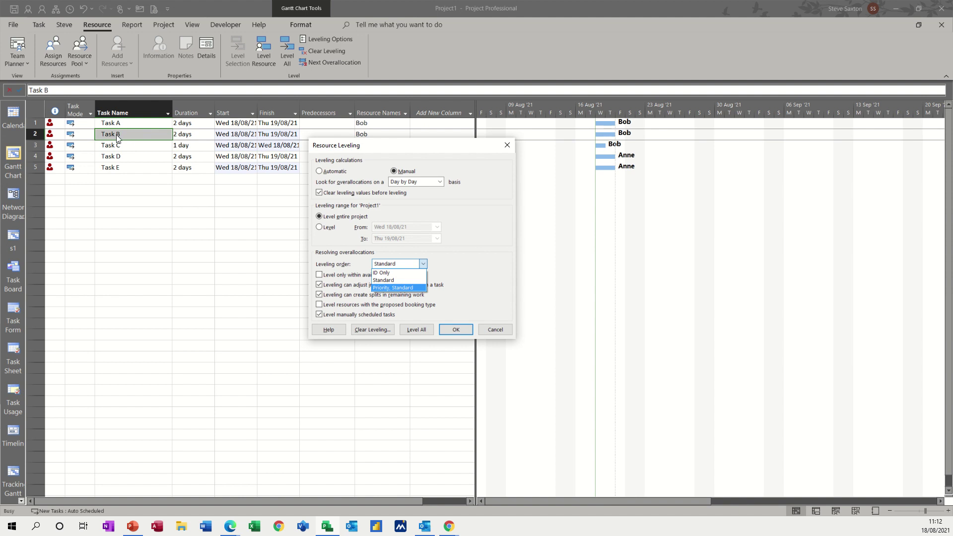
Keep Standard levelling order, switch levelling to Automatic and apply so Bob's and Anne's tasks run sequentially.
click(396, 279)
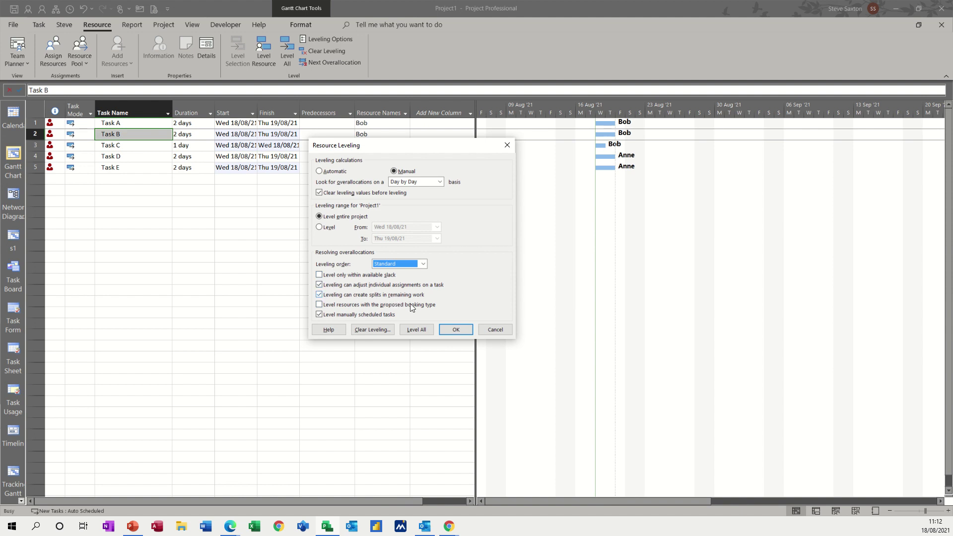
click(454, 331)
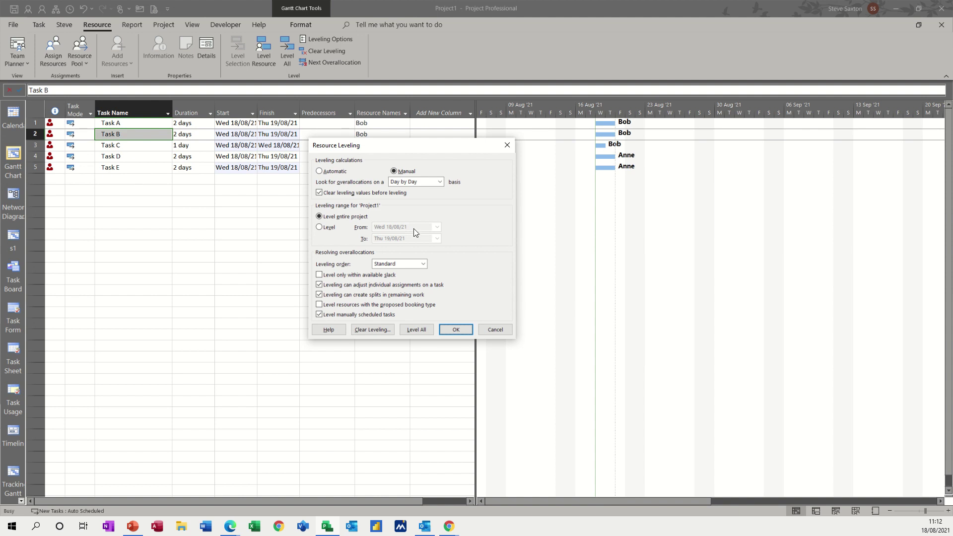
click(319, 171)
click(454, 329)
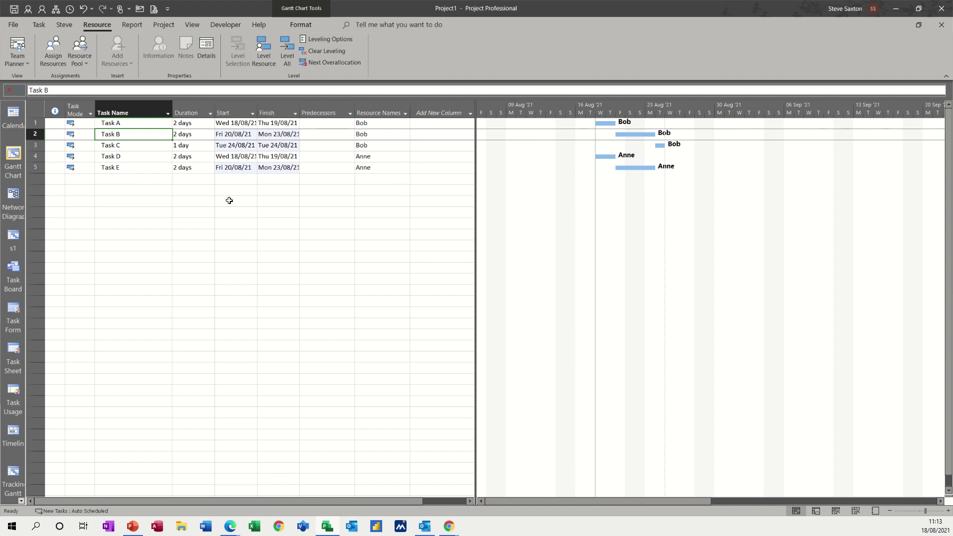
Enter Task G in row 6 with a duration of 1 day and Anne as its resource.
click(124, 180)
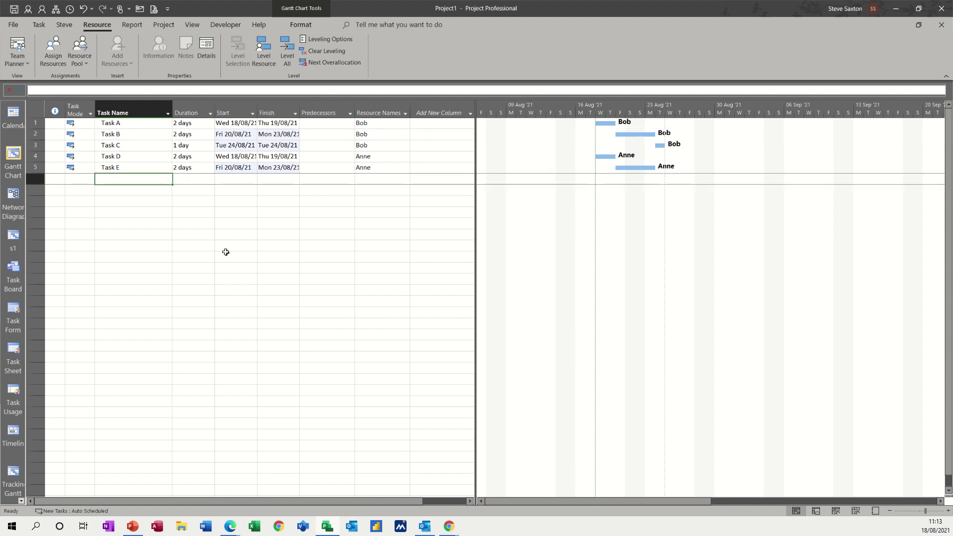
text(Task )
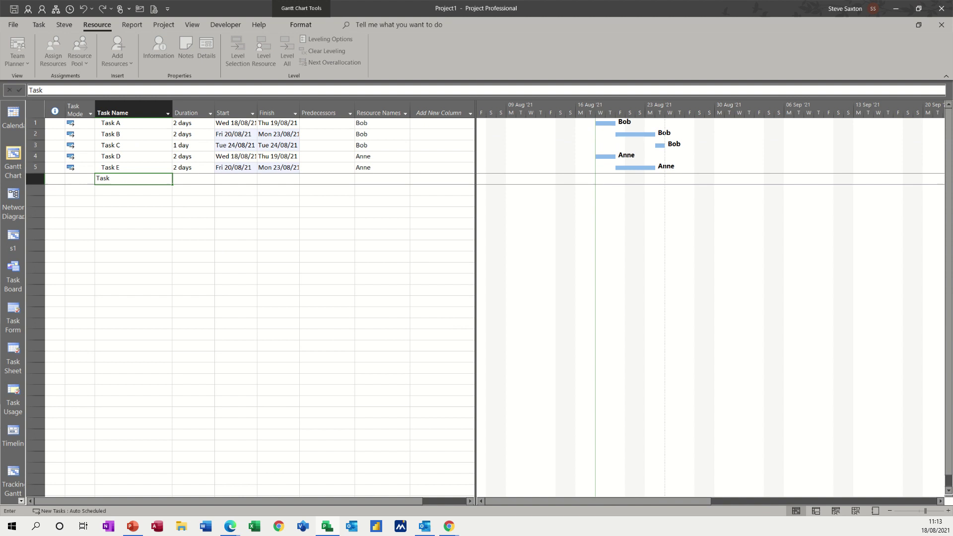
text(G)
key(Return)
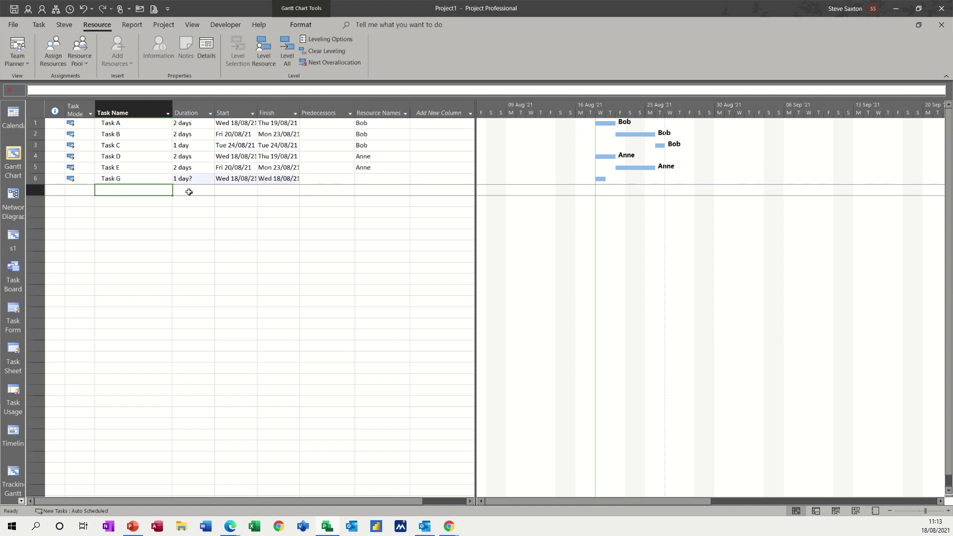
click(186, 180)
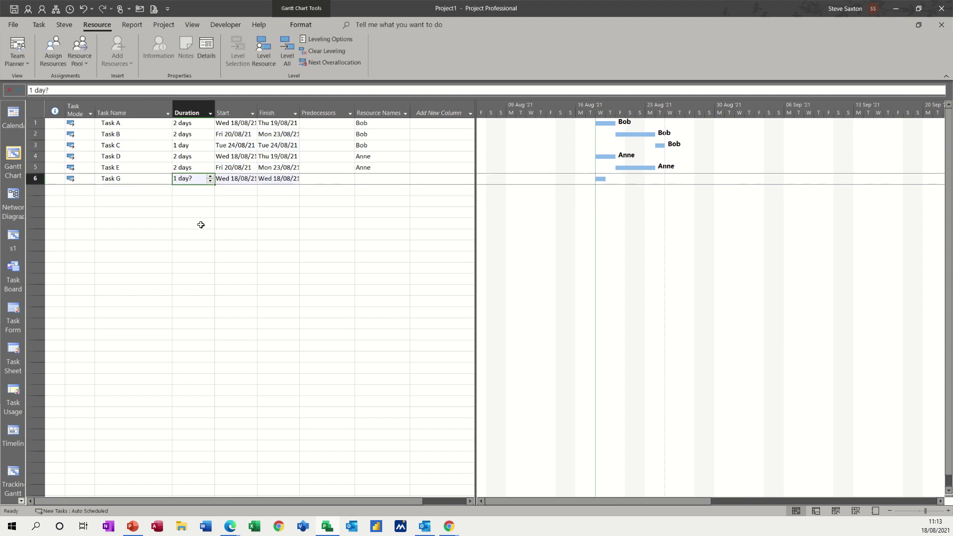
text(1)
click(363, 179)
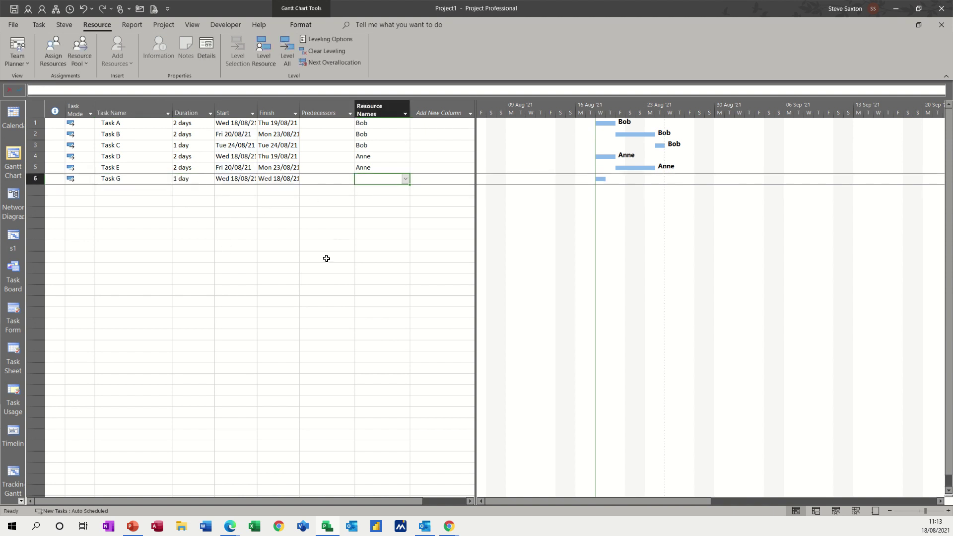
text(Anne)
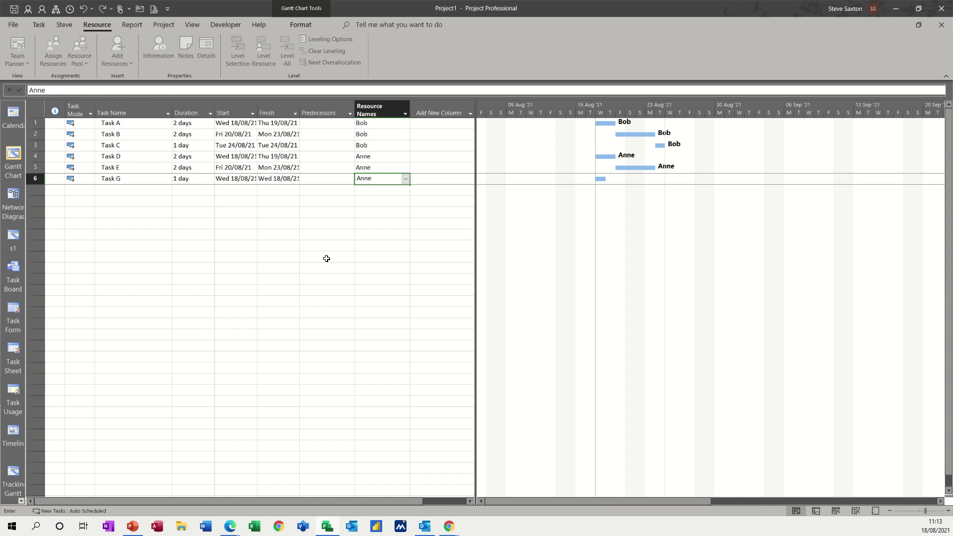
key(Return)
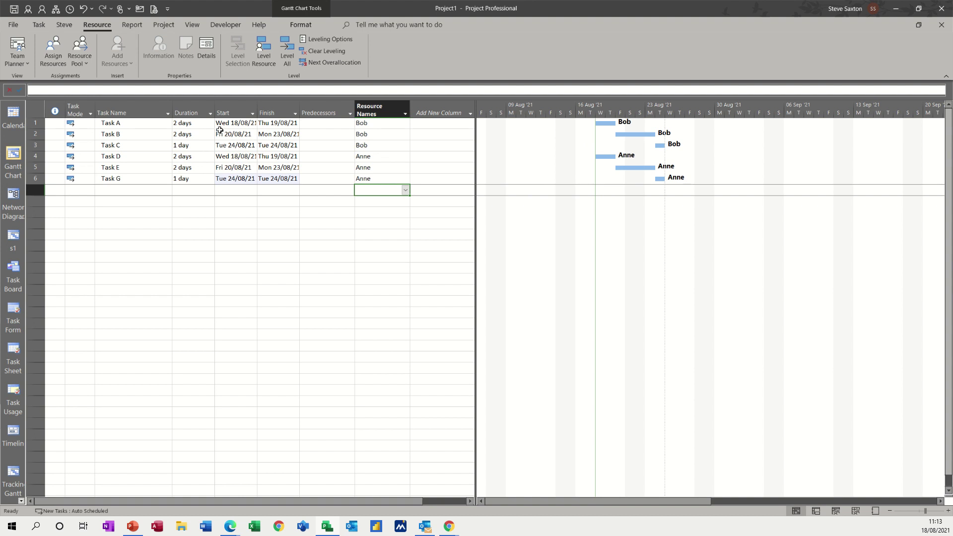
Apply the Leveling Gantt view from More Views.
click(191, 25)
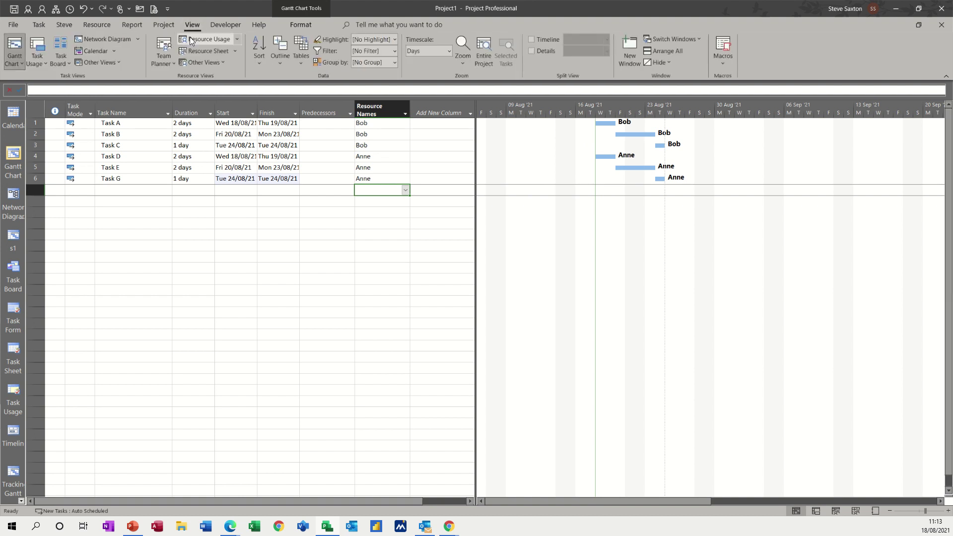
click(216, 63)
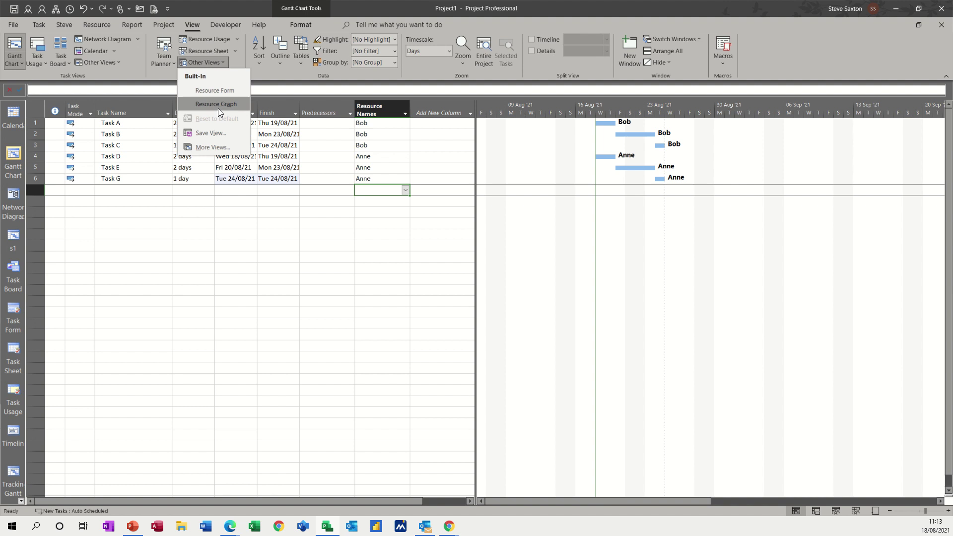
click(207, 147)
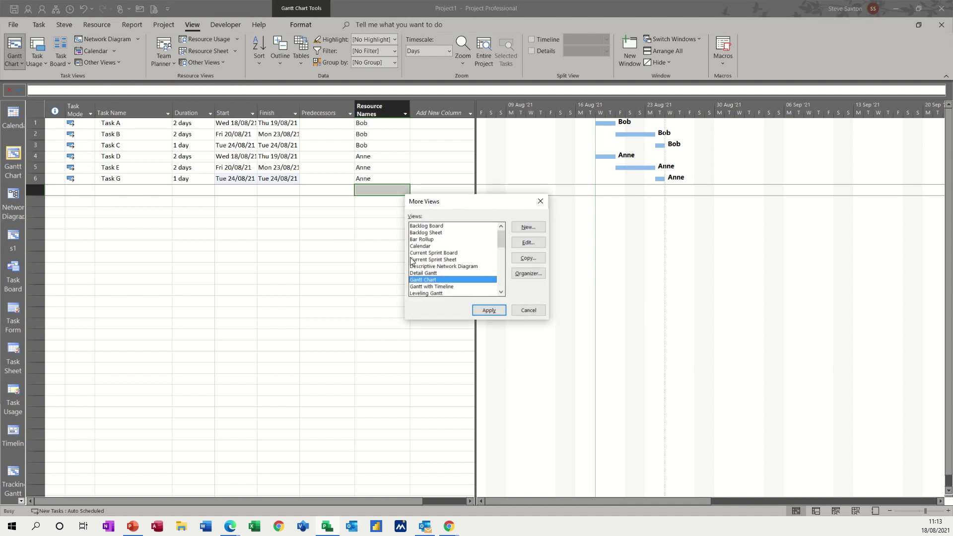
click(426, 293)
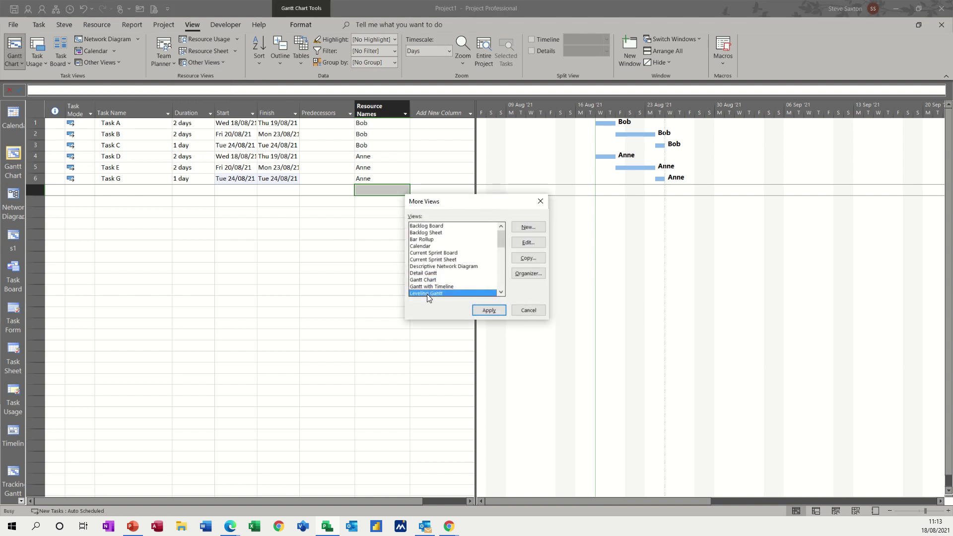
click(488, 310)
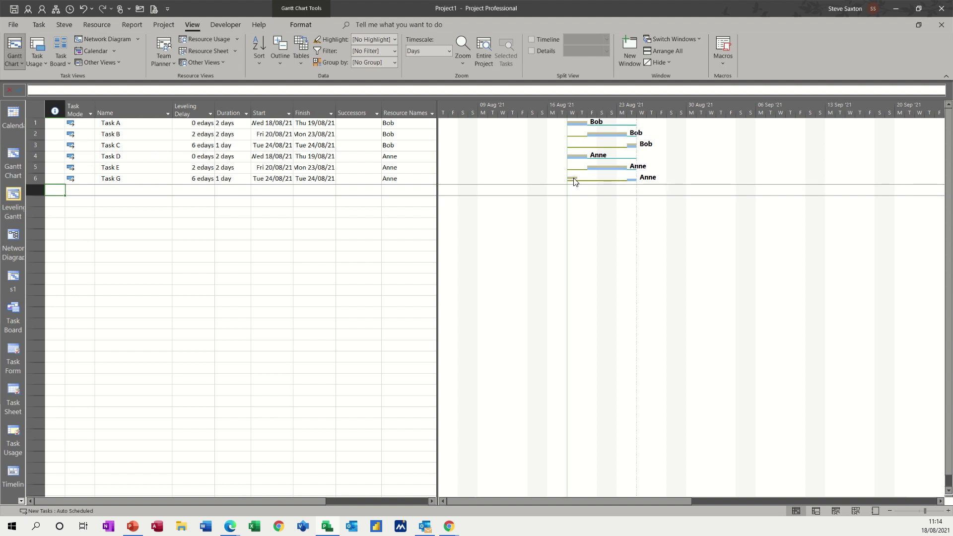
Inspect the Preleveled Task bar style in Bar Styles and close it.
double_click(582, 214)
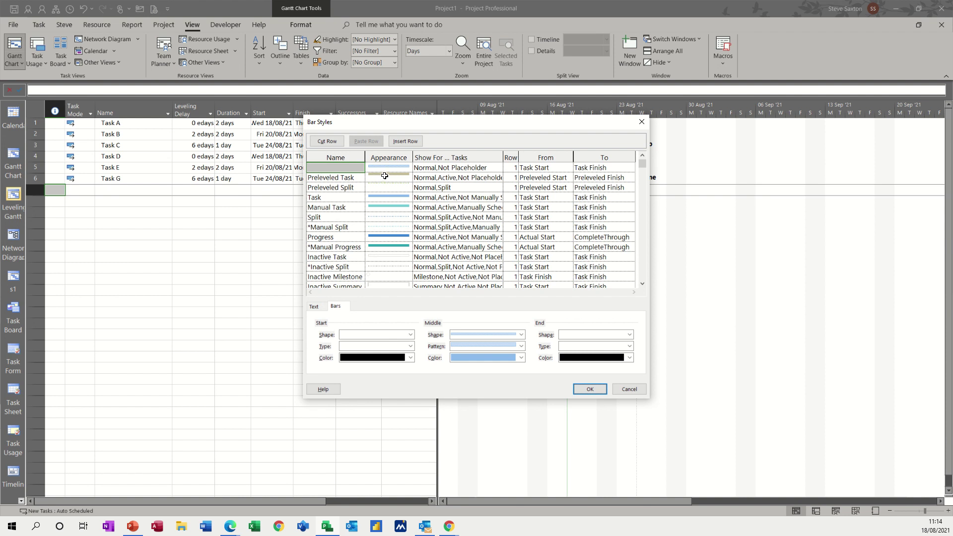
click(385, 177)
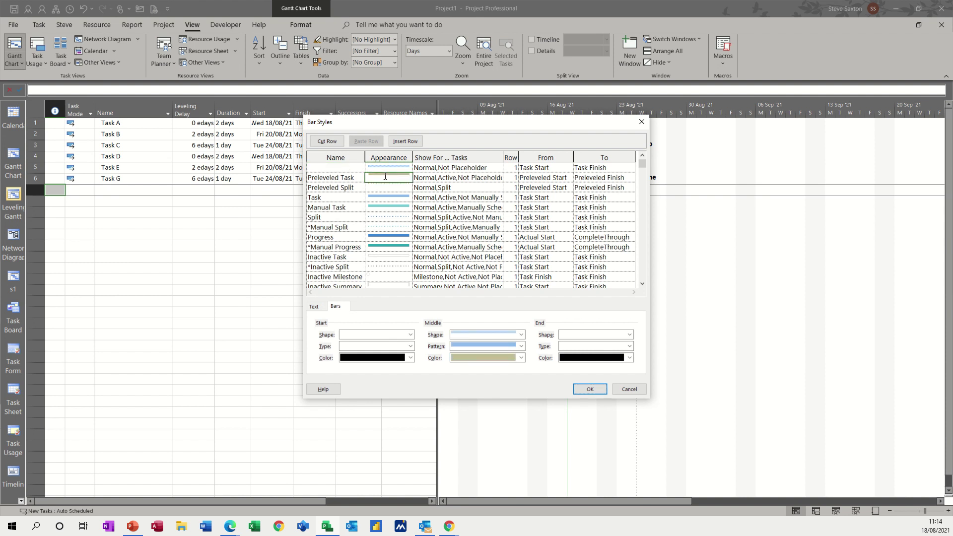
click(627, 389)
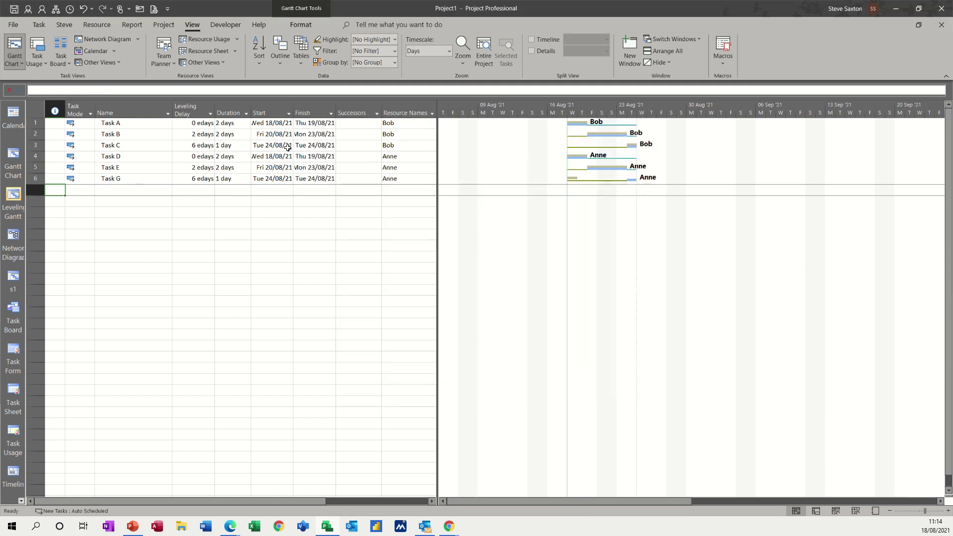
Clear levelling for the entire project and switch back to the Gantt Chart view.
click(95, 26)
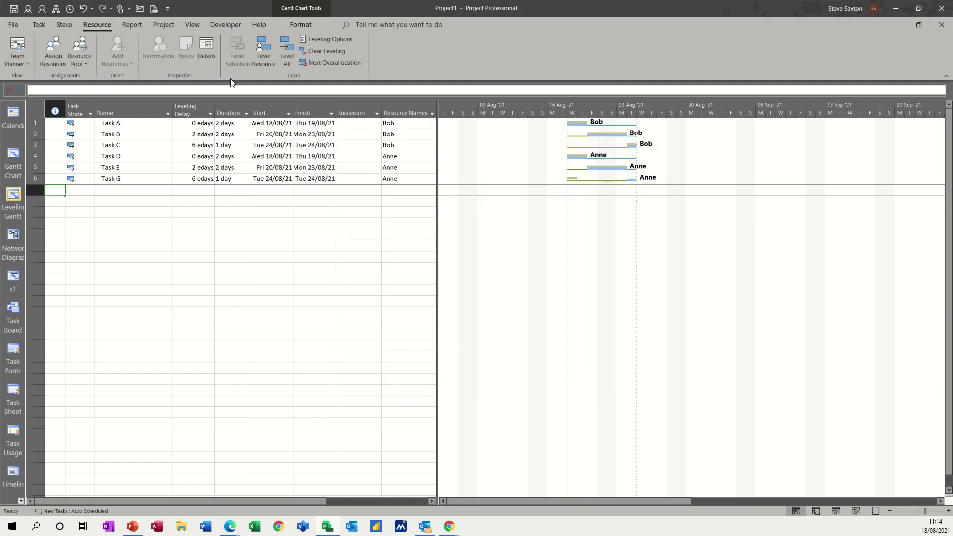
click(313, 54)
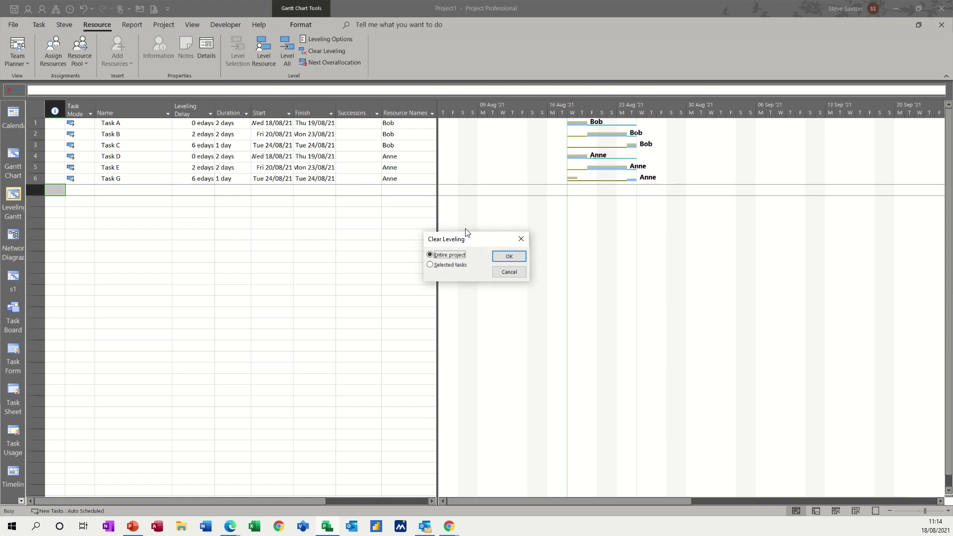
click(502, 256)
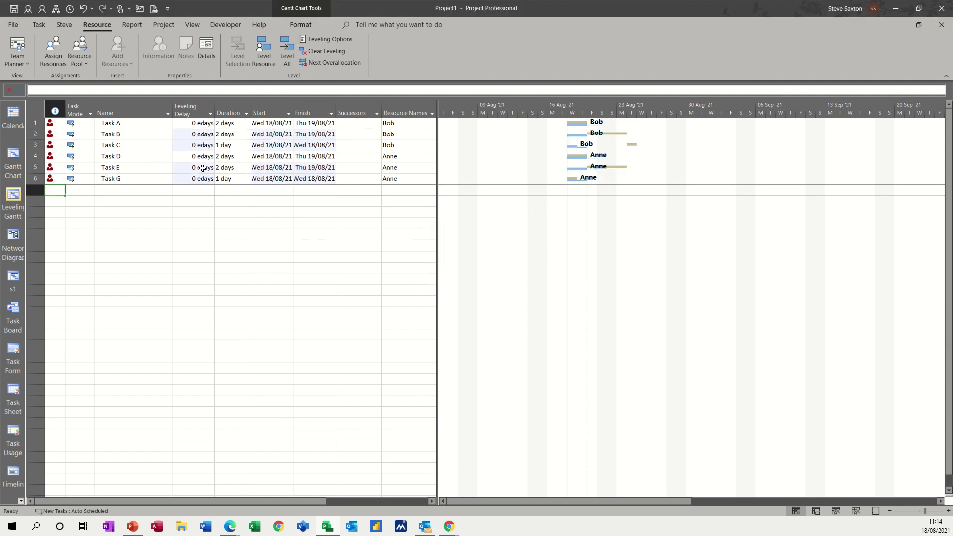
click(195, 26)
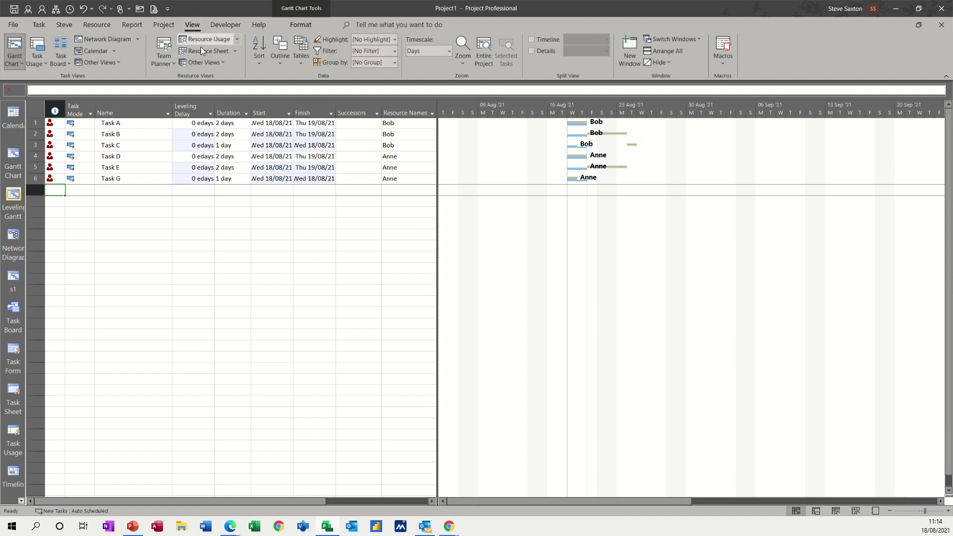
click(19, 155)
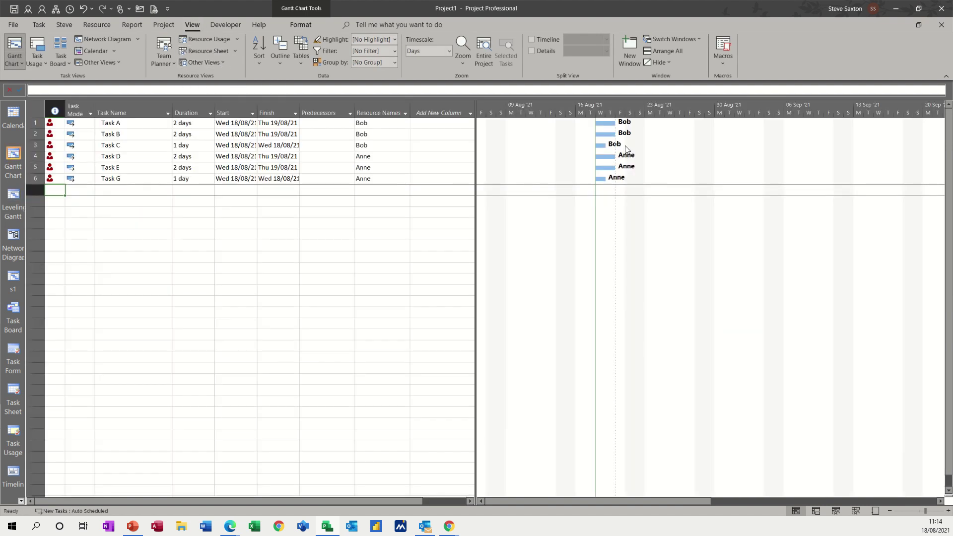